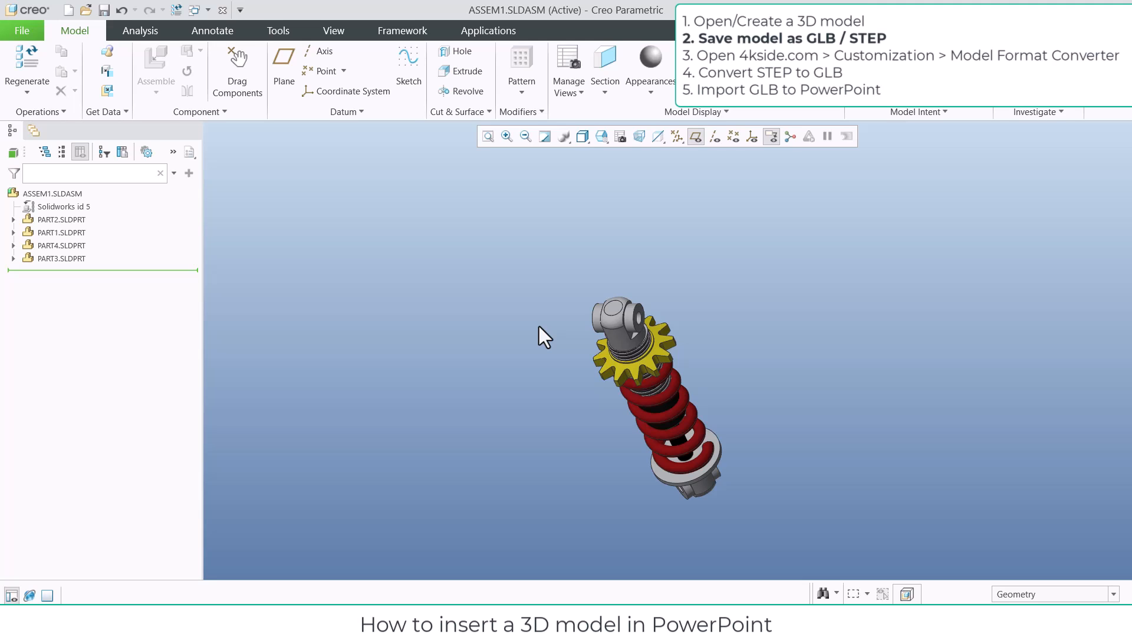
Set up a copy of the shock absorber assembly in STEP (*.stp) format with the file name shock_absorber
click(17, 33)
click(36, 134)
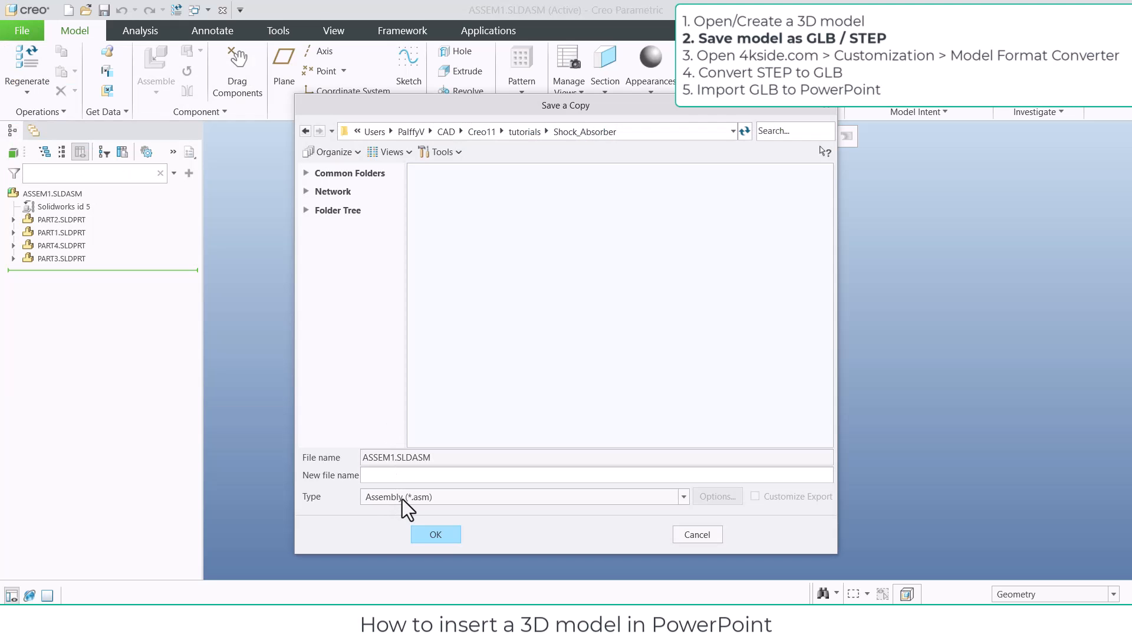
click(403, 498)
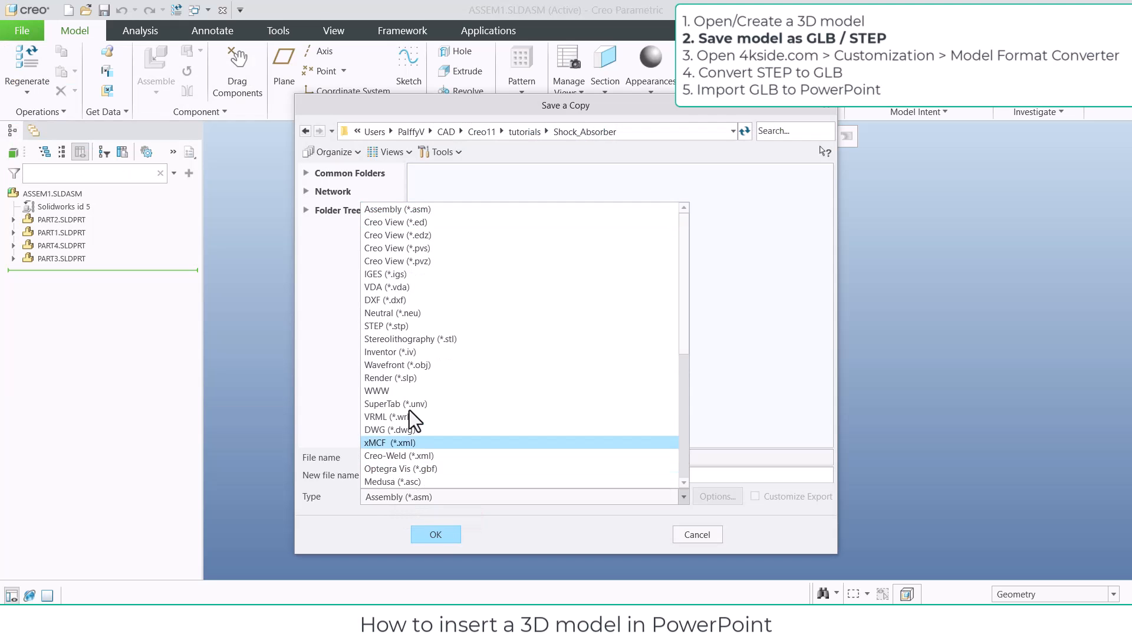
click(395, 325)
double_click(430, 475)
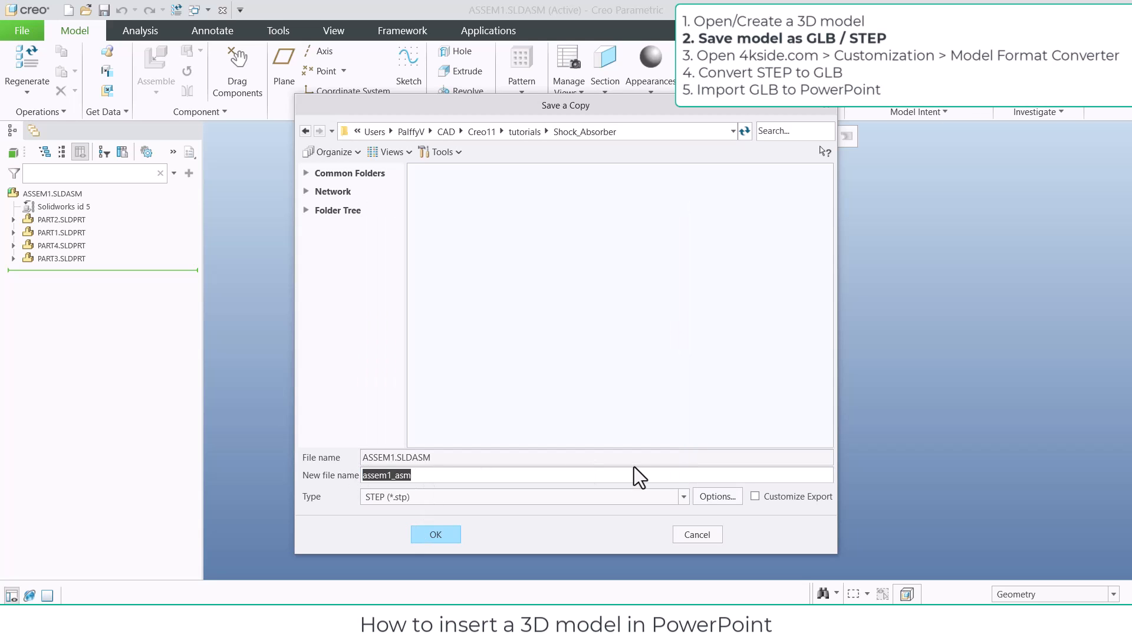
text(shock_absorber)
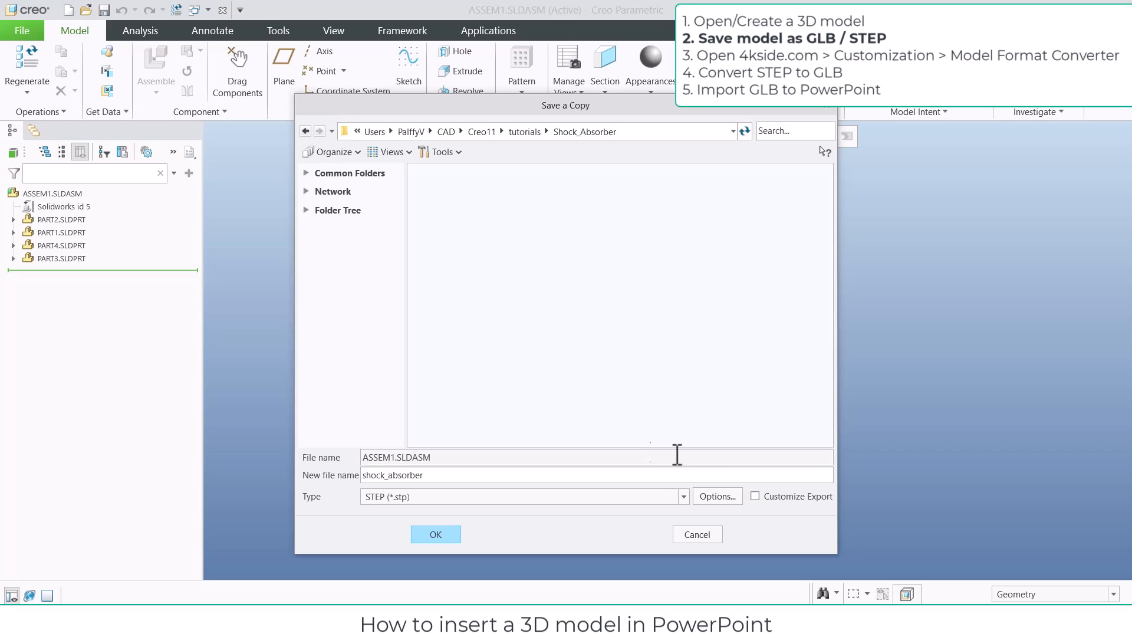
Include appearances and layers in the advanced STEP export options and save the copy
click(720, 497)
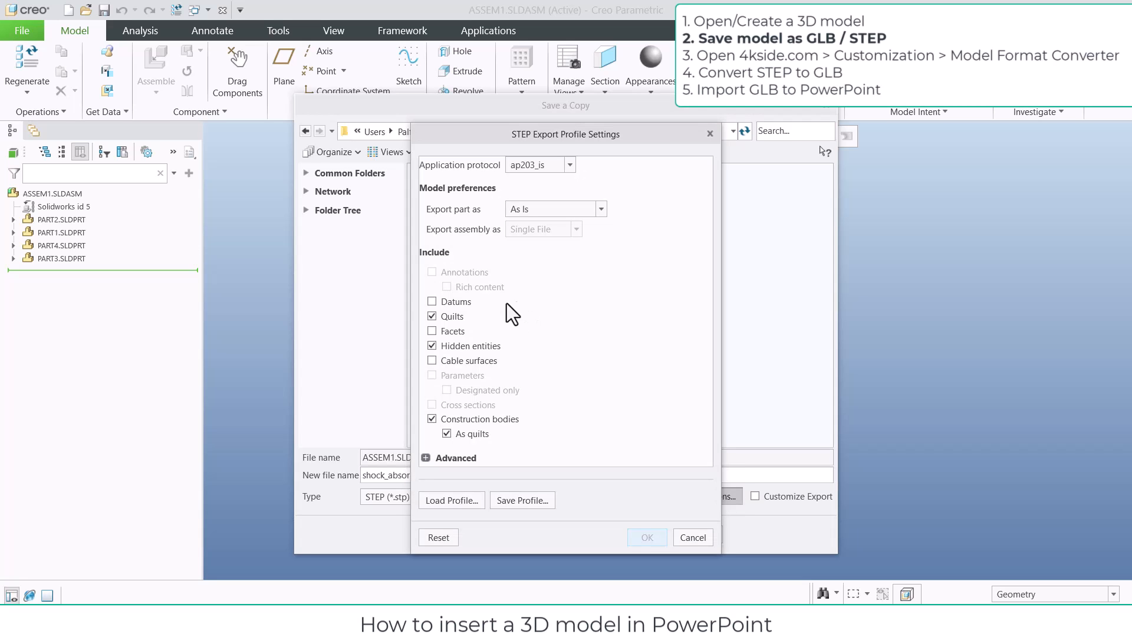
click(425, 459)
scroll(551, 385, down, 1)
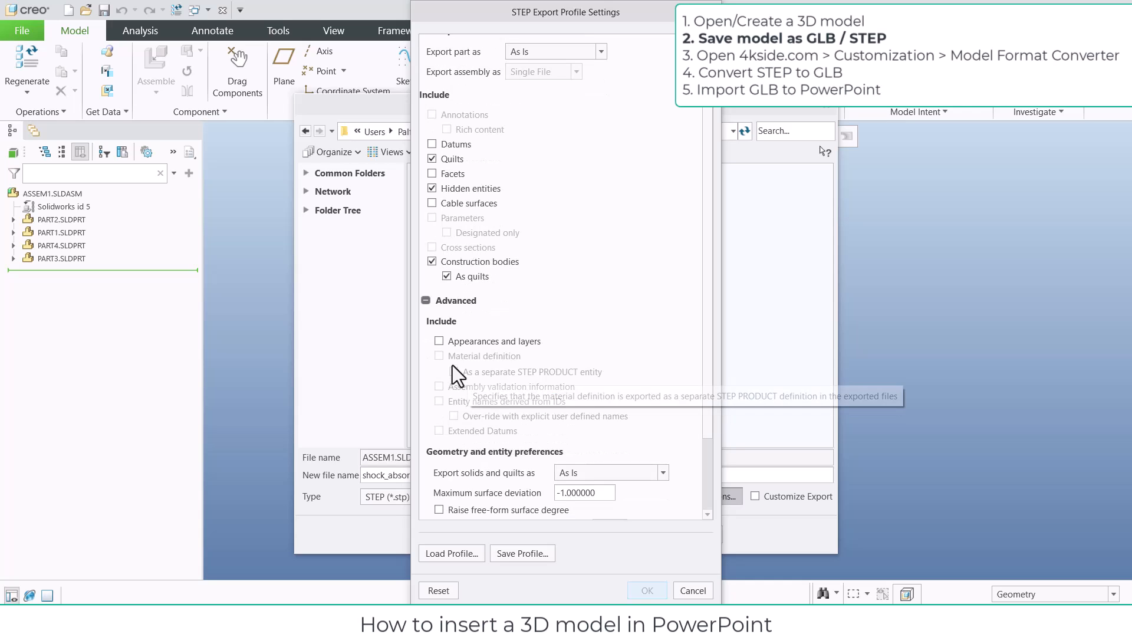
click(438, 342)
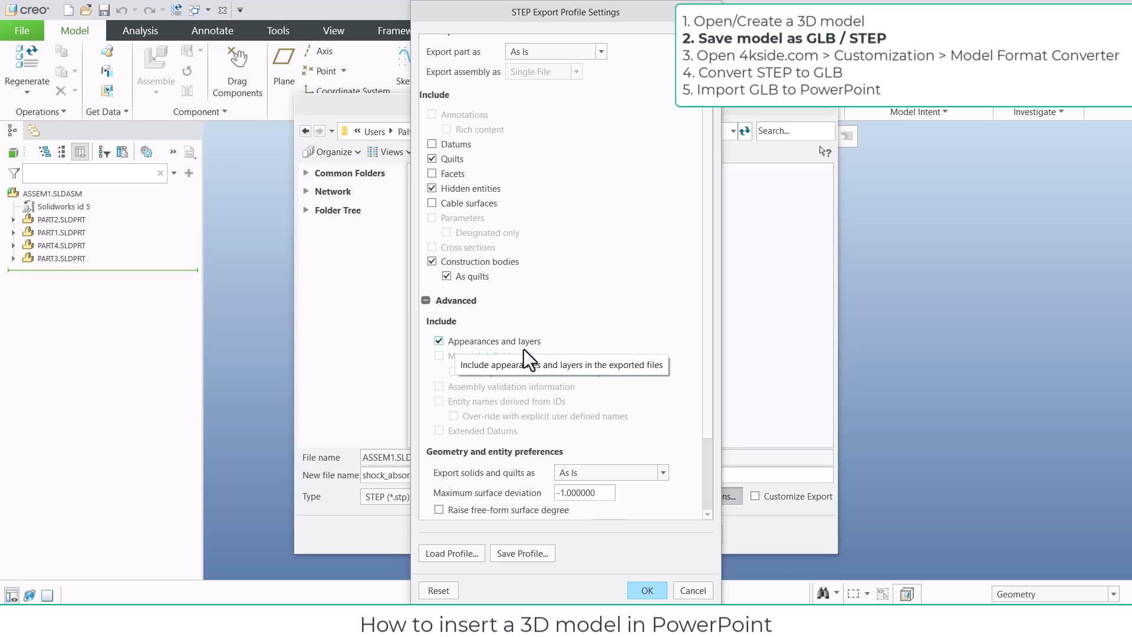
click(648, 591)
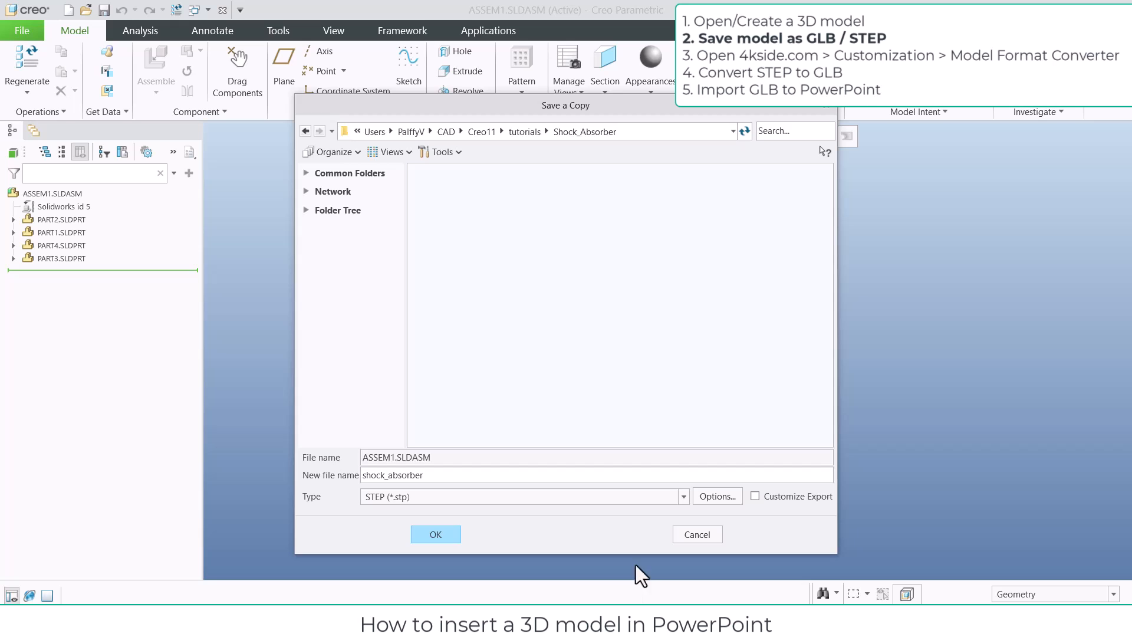
click(446, 539)
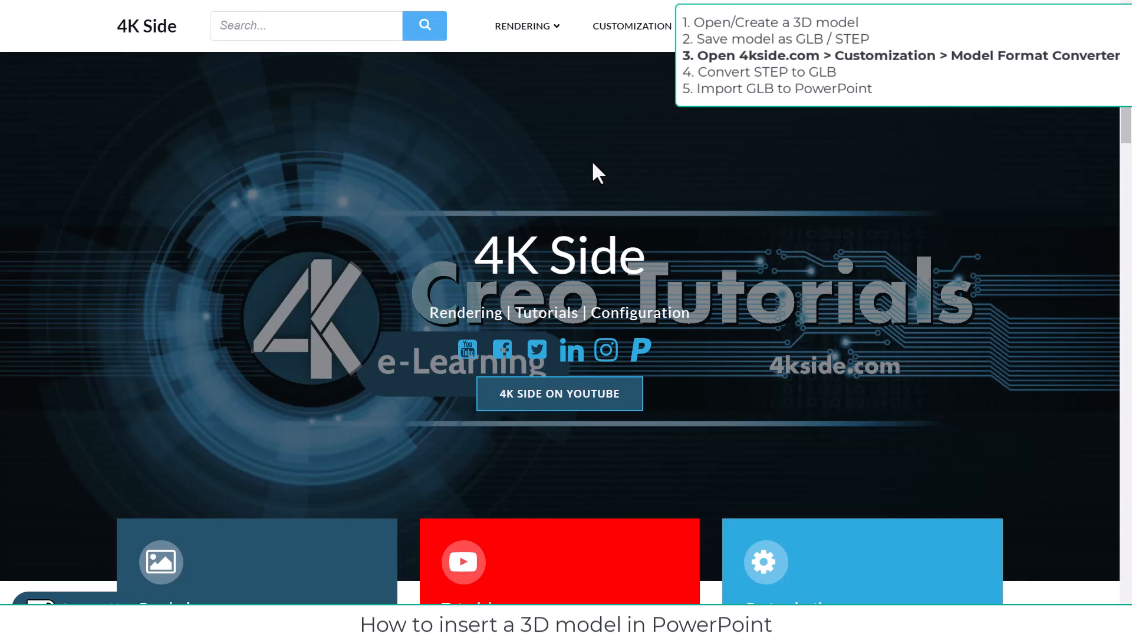
Open the Model Format Converter from the 4kside.com website and upload the shock_absorber STEP file for conversion to GLB
mouse_move(642, 40)
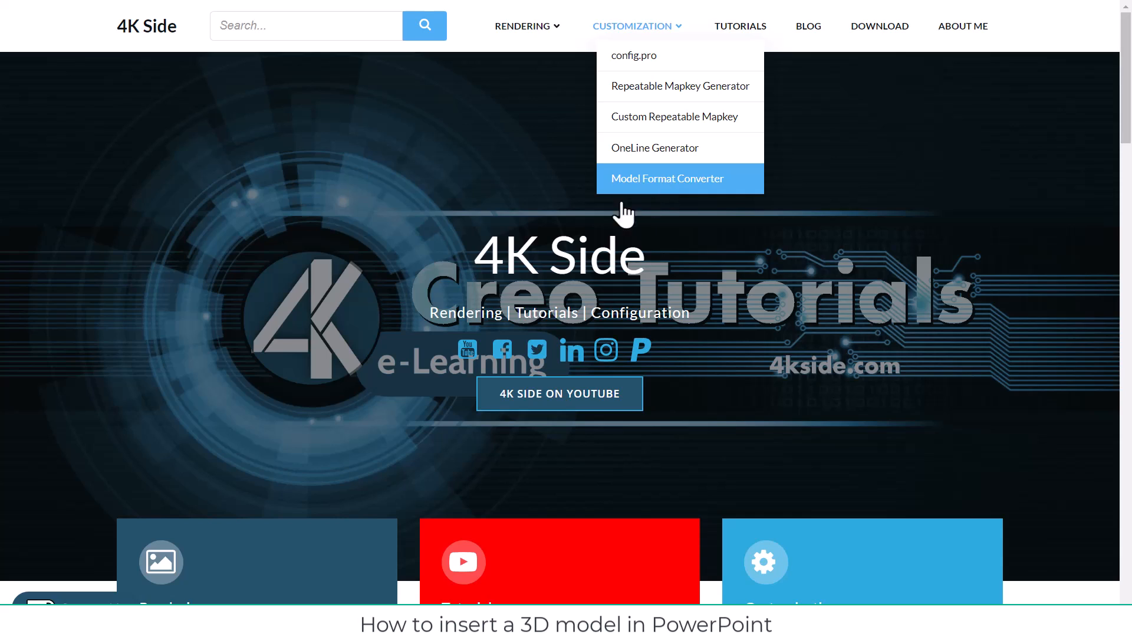
click(665, 180)
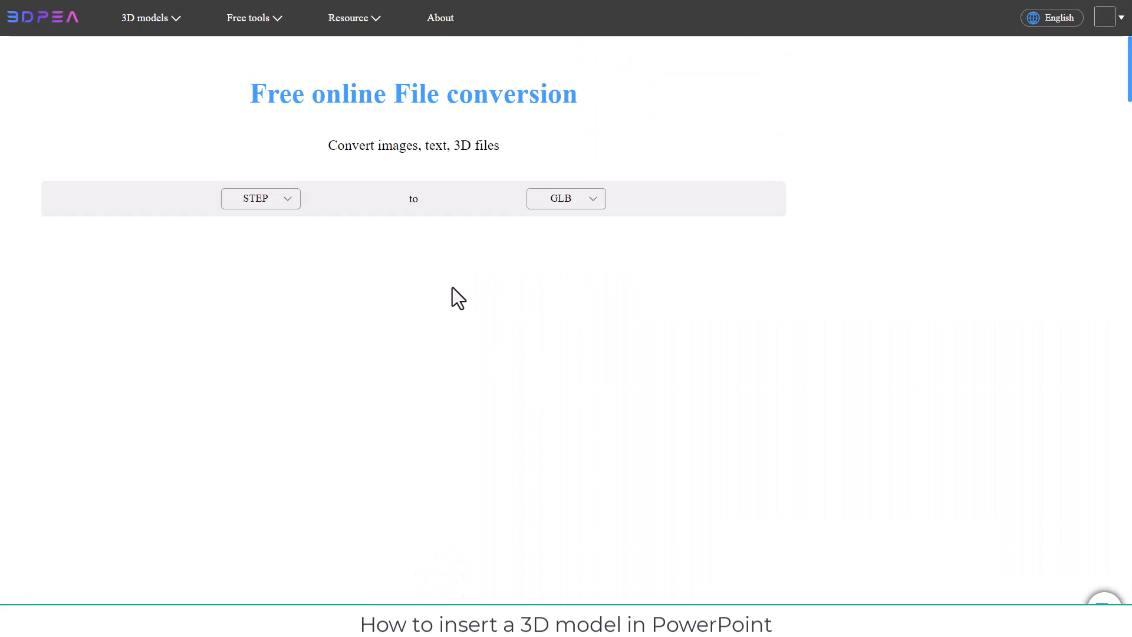
click(289, 202)
click(290, 201)
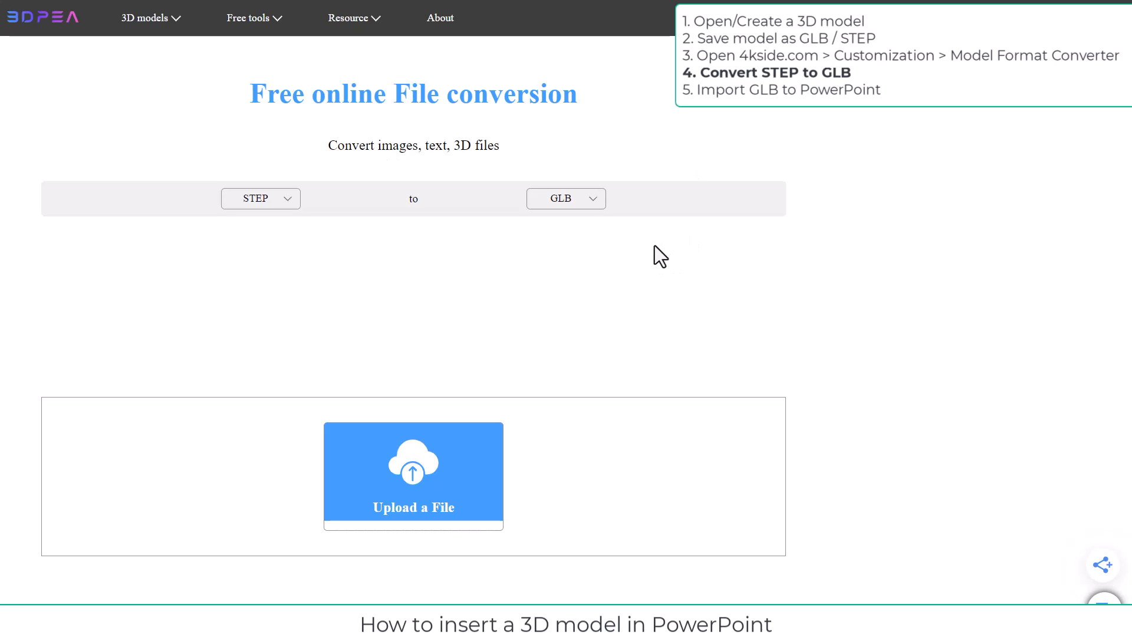
click(361, 416)
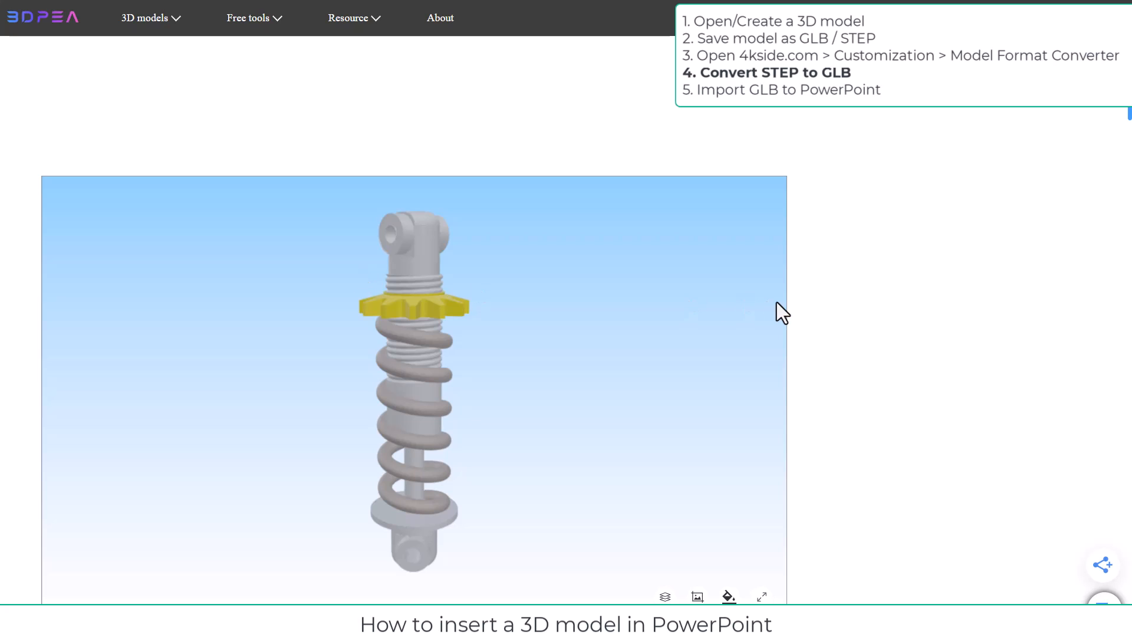
Show the model preview full screen and change the Mat_1 material colour to light purple #ce7bf0
drag(506, 392, 444, 415)
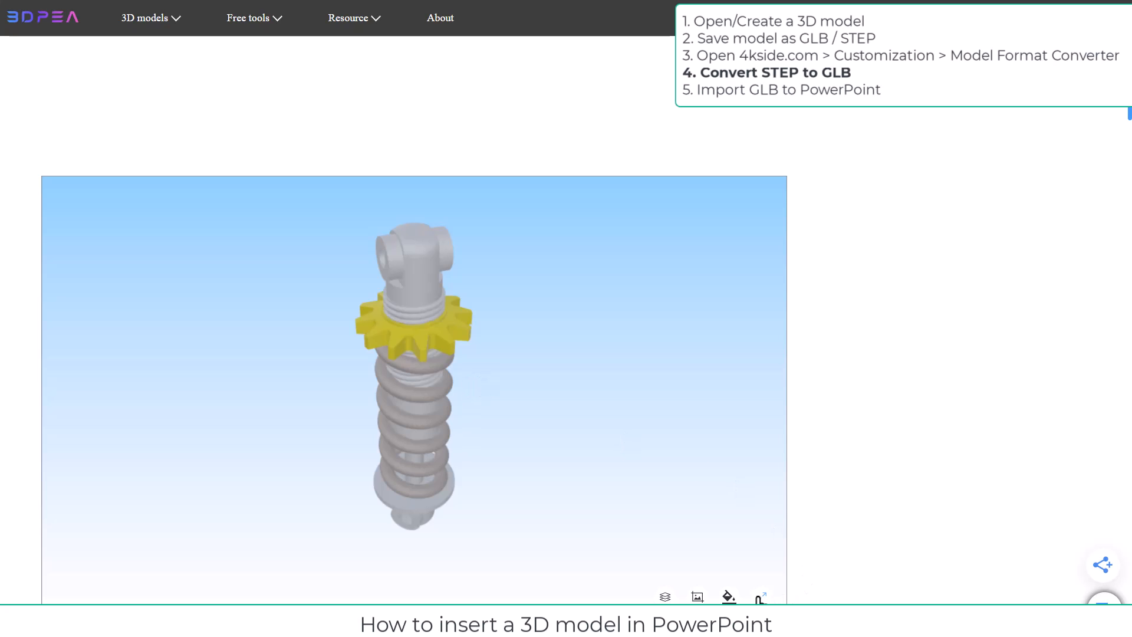
click(762, 597)
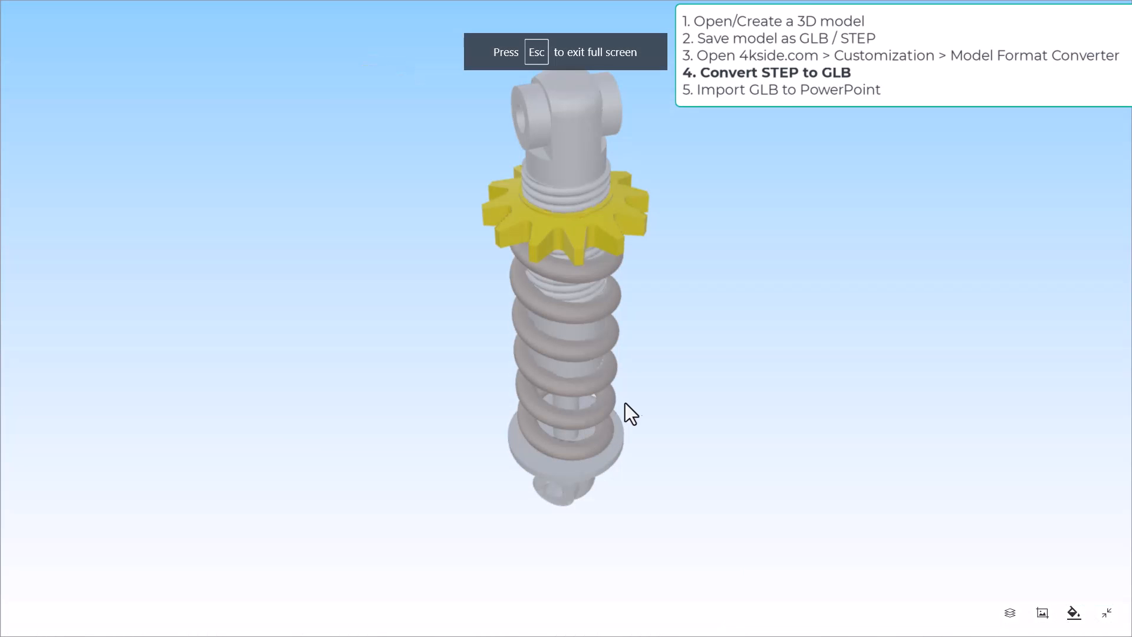
drag(672, 326, 741, 306)
drag(727, 353, 774, 302)
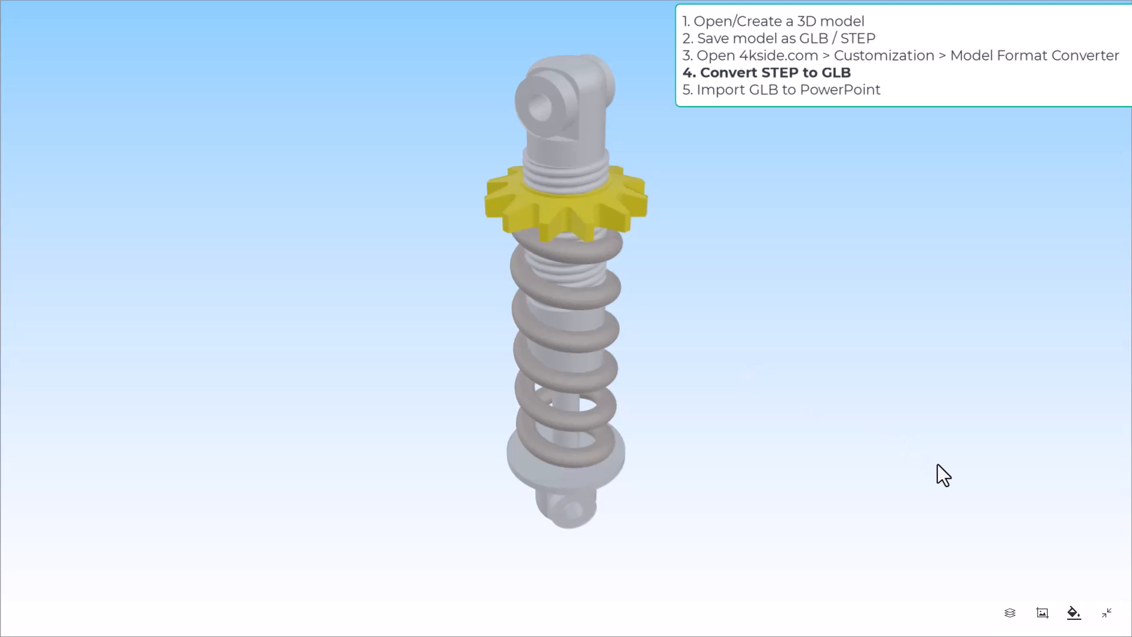
click(1010, 613)
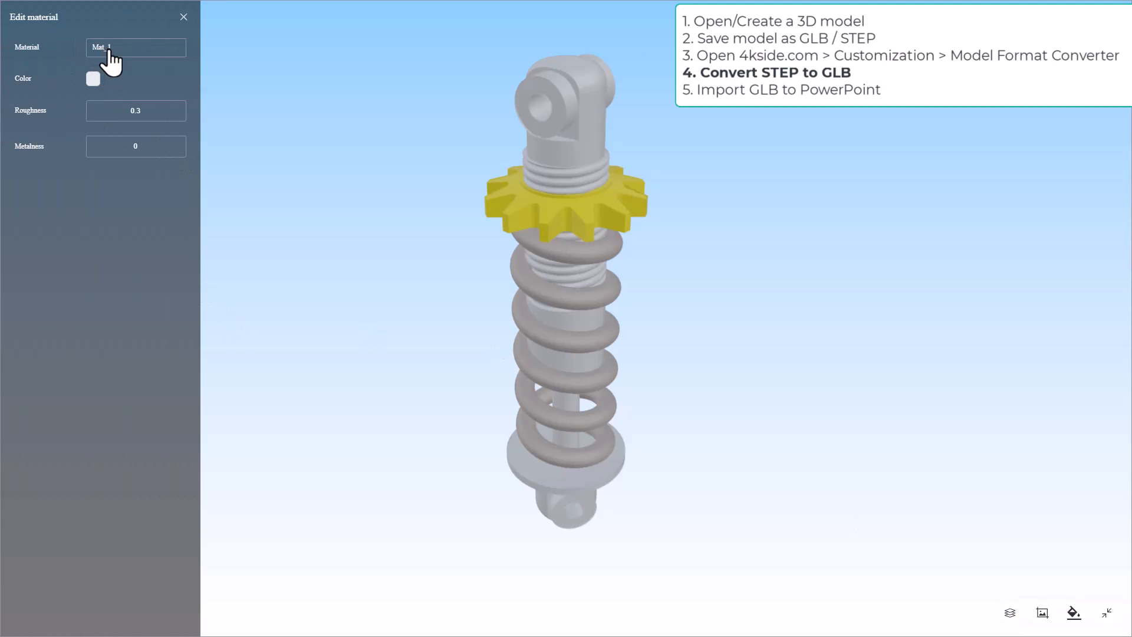
click(94, 78)
drag(167, 156, 256, 116)
drag(190, 217, 225, 217)
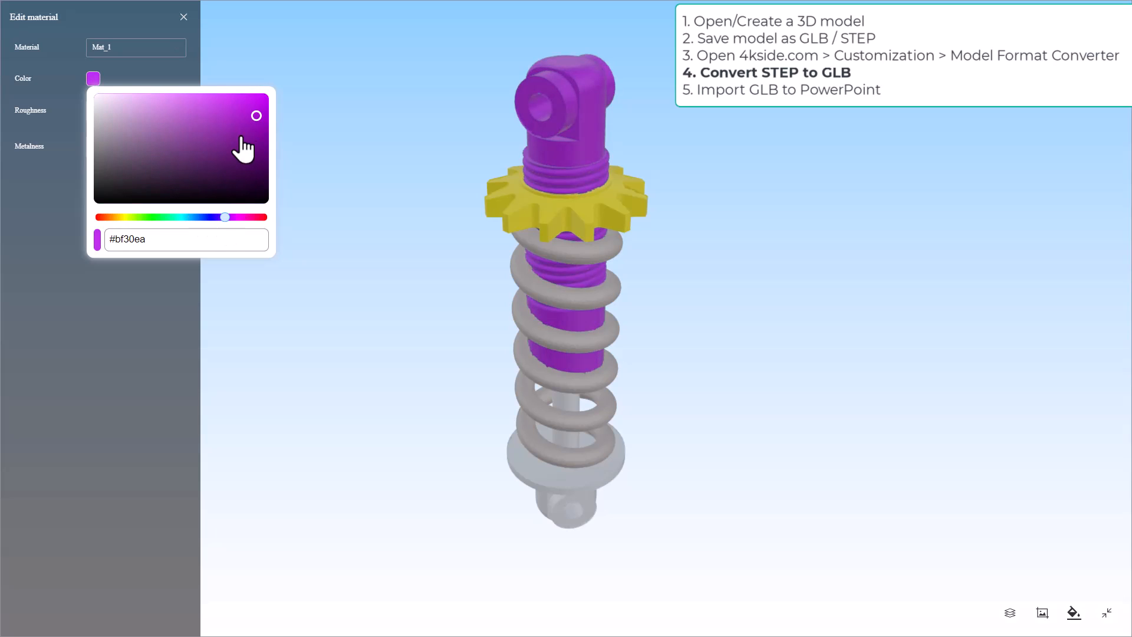
click(222, 112)
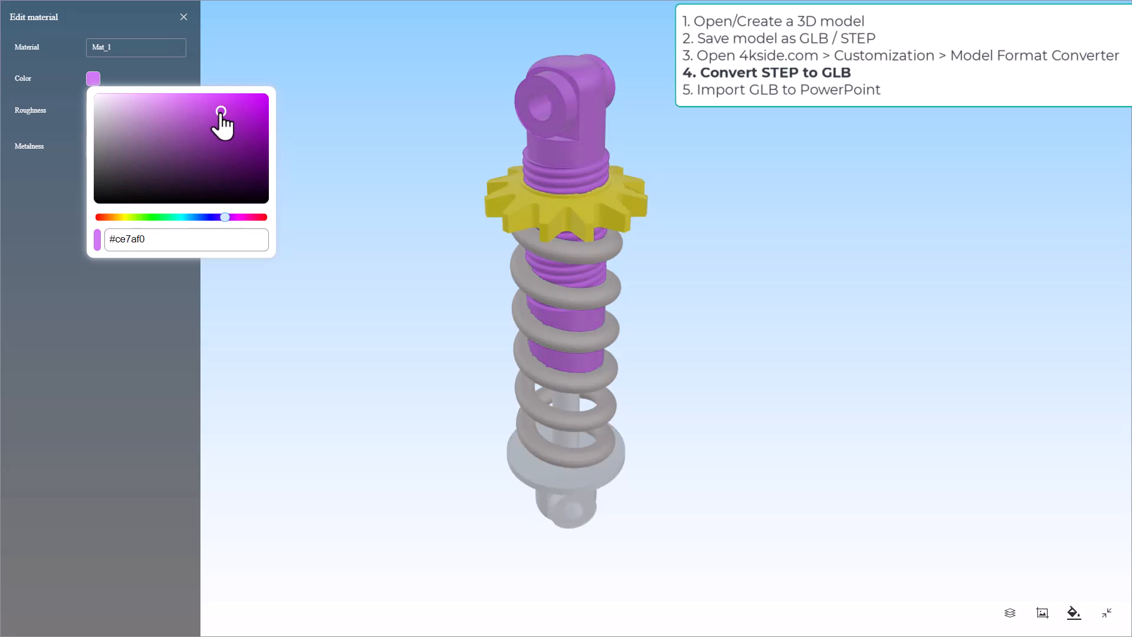
click(43, 192)
Change the Mat_2 material colour to pale yellow #f0d87b
click(111, 47)
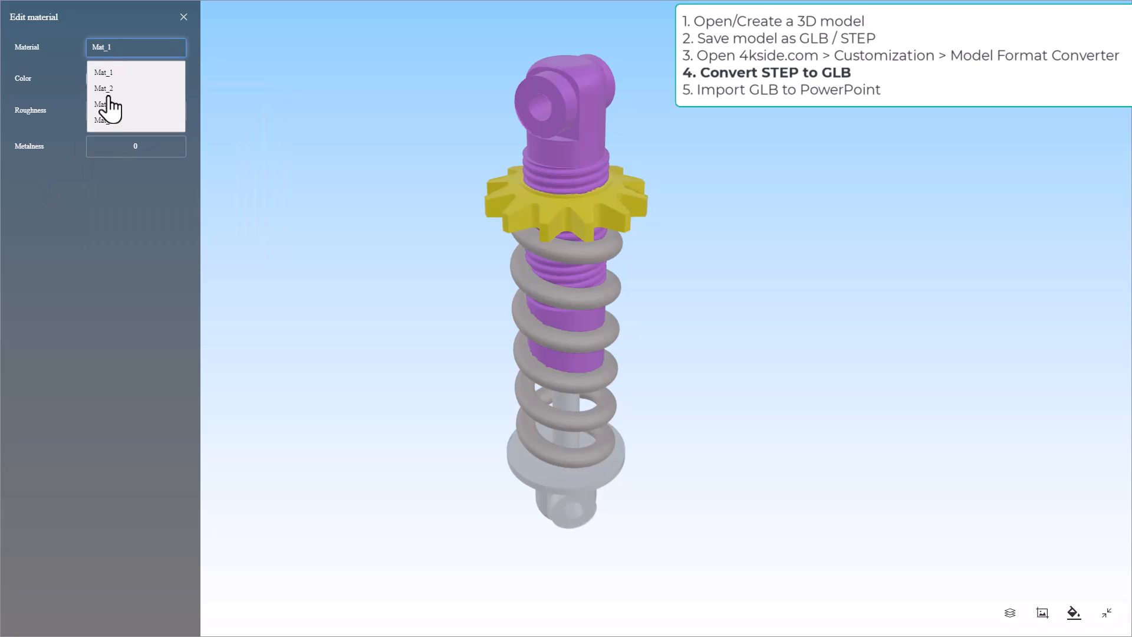
click(108, 94)
click(93, 79)
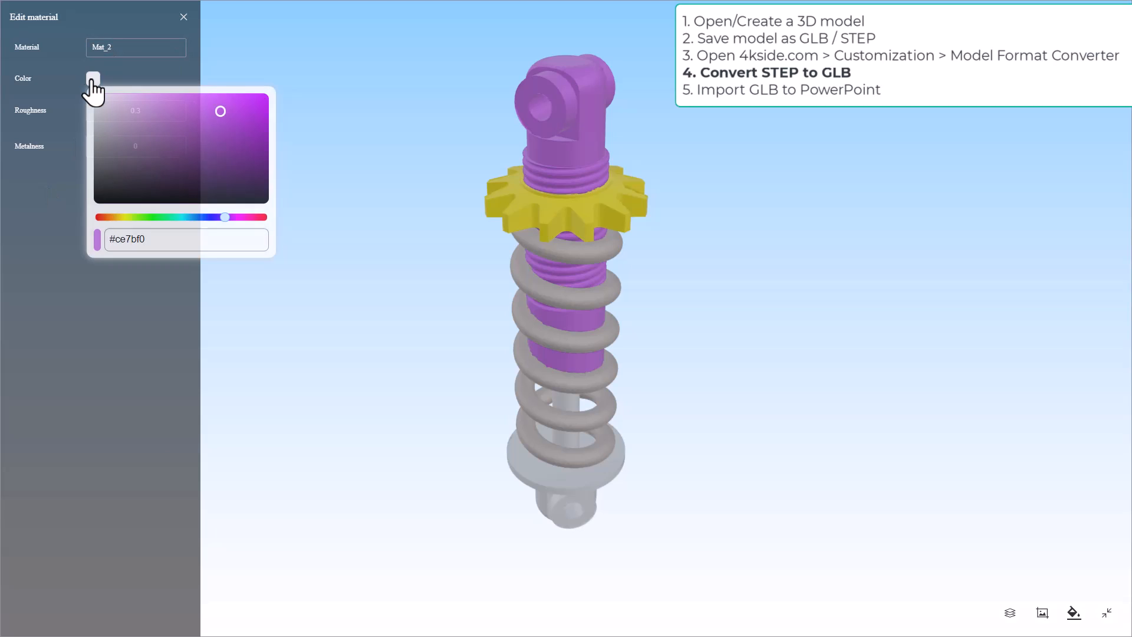
click(119, 218)
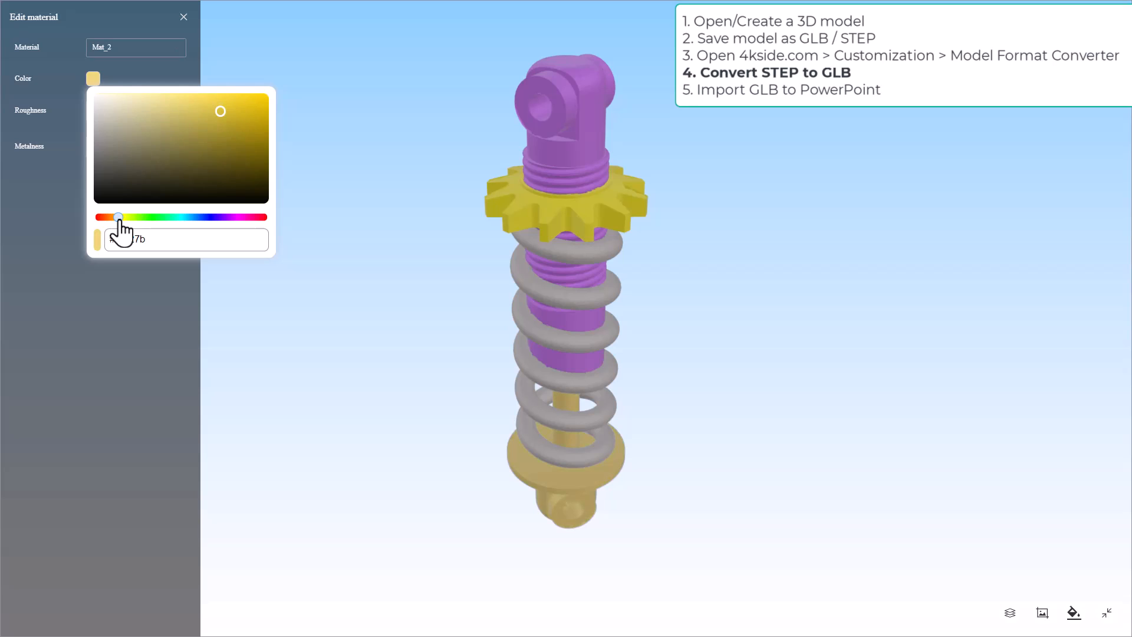
click(106, 48)
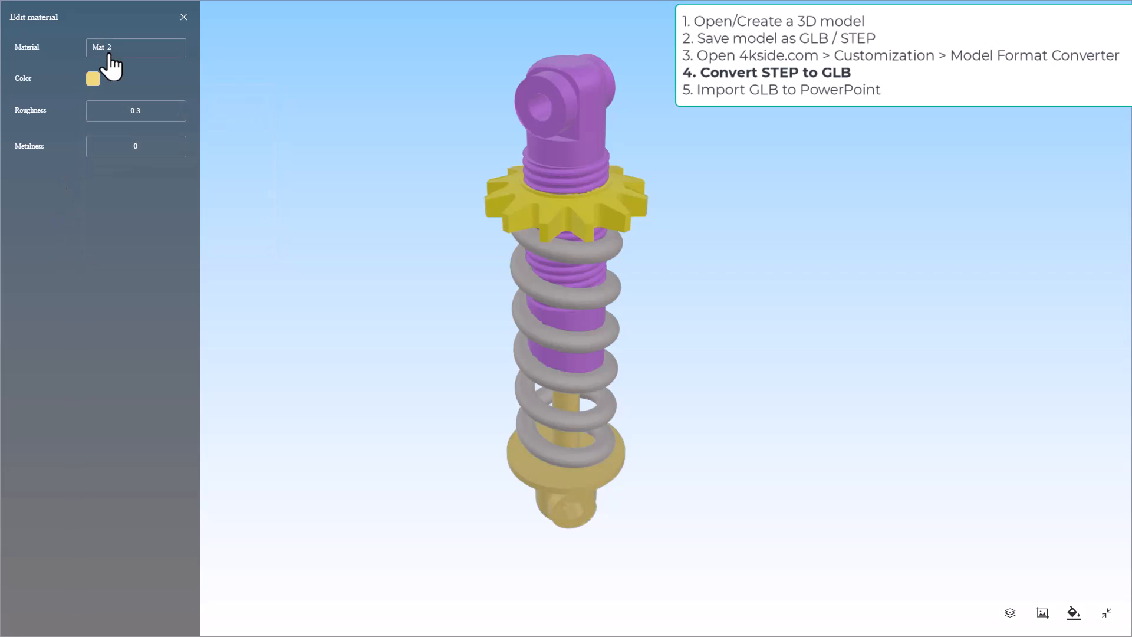
Change the Mat_3 material colour of the toothed ring to light green and exit the full-screen preview
click(109, 52)
click(105, 105)
click(96, 79)
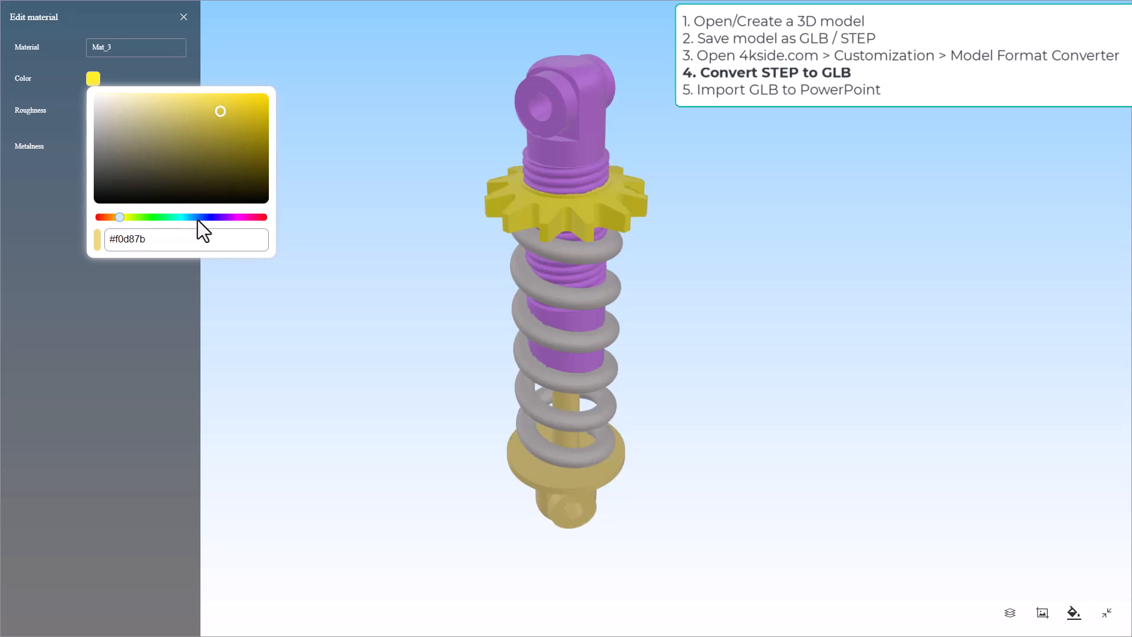
drag(138, 217, 164, 217)
click(131, 334)
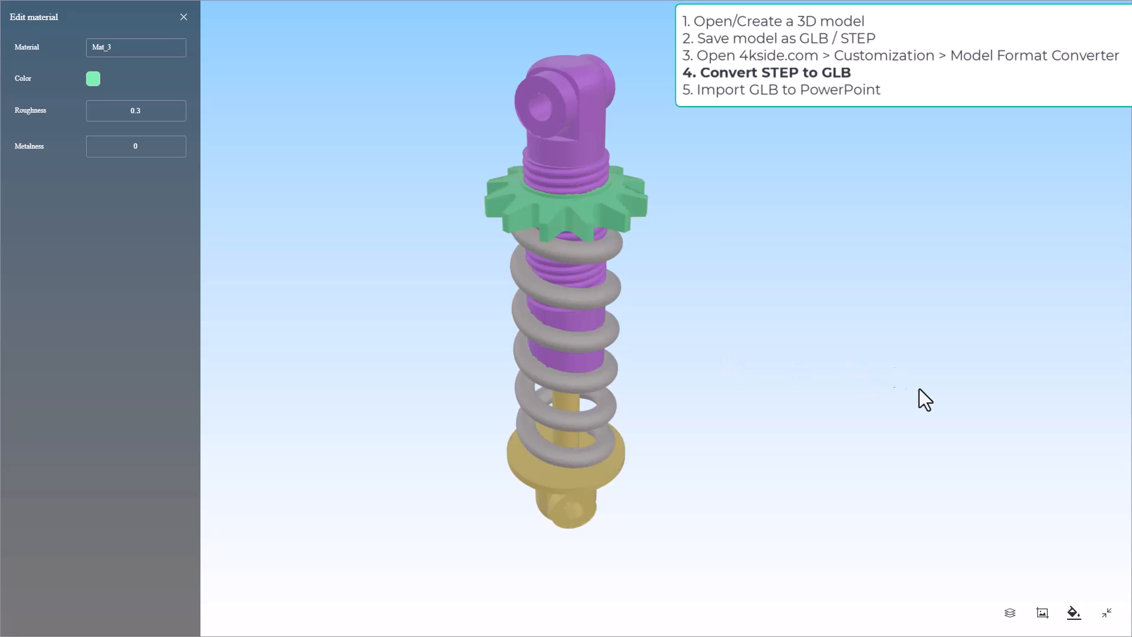
click(1109, 621)
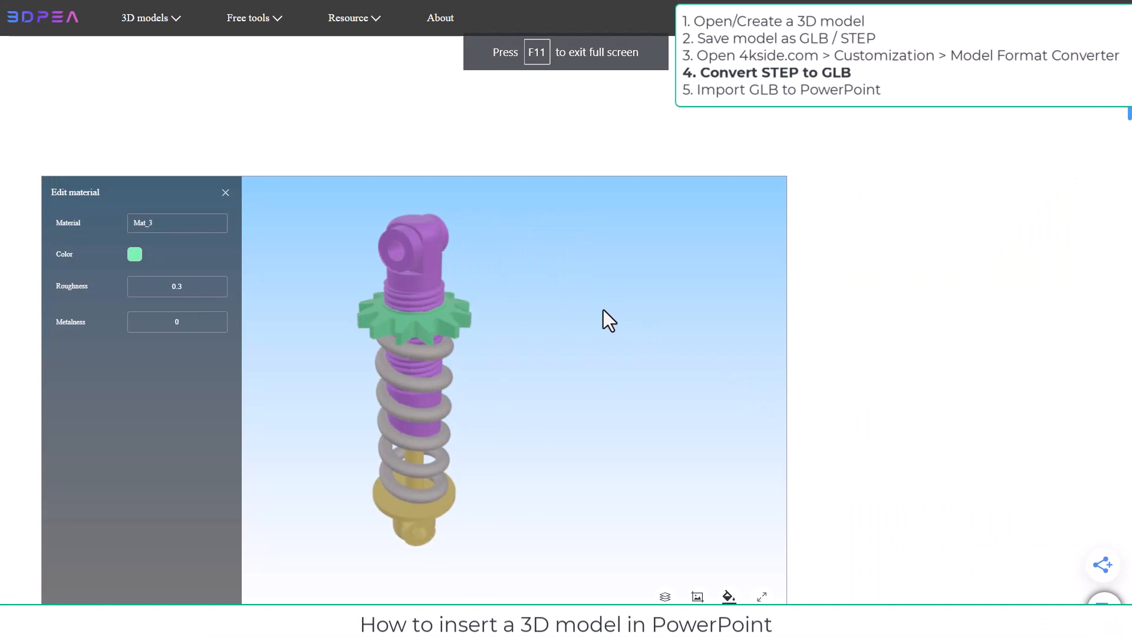
Download the converted model as shock_absorber.glb into the Shock_Absorber folder
scroll(850, 328, down, 1)
scroll(856, 340, down, 4)
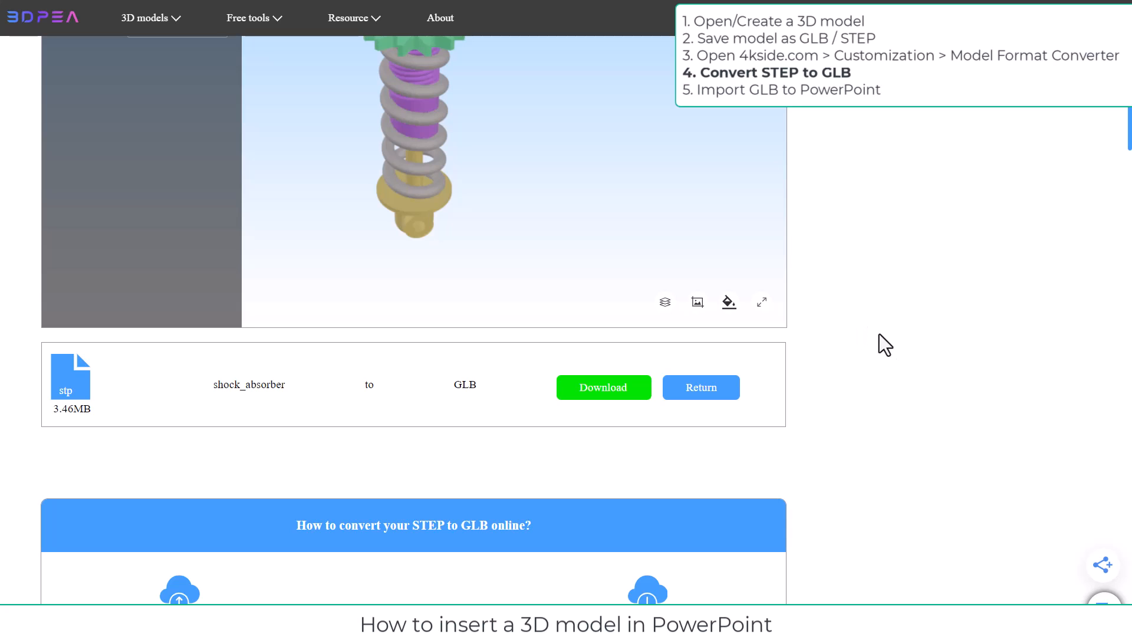
click(605, 394)
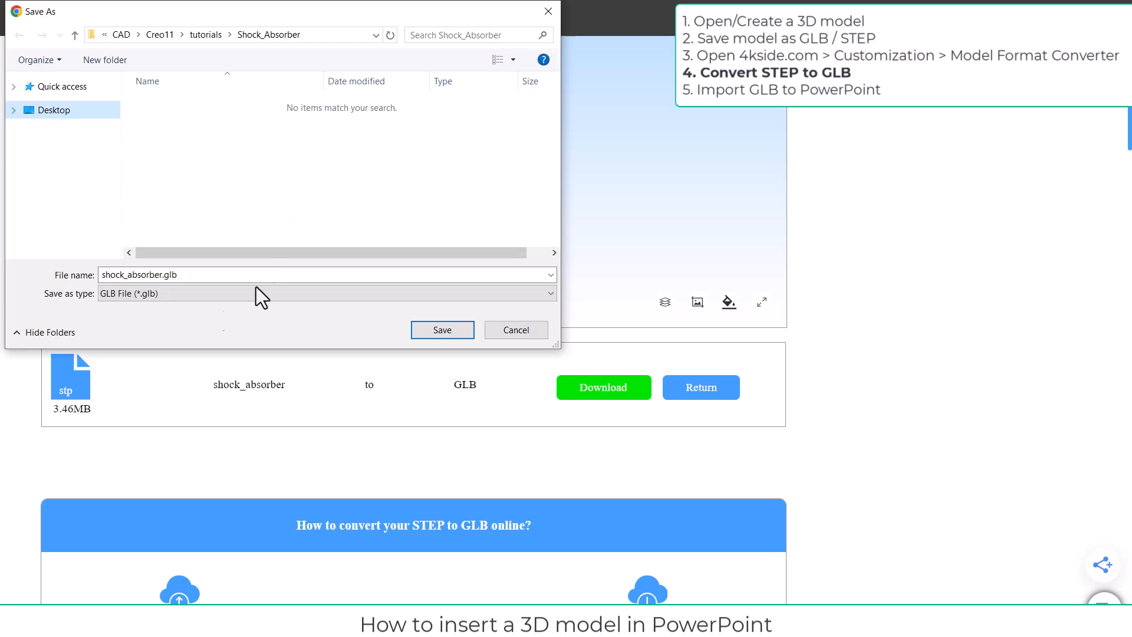
click(110, 275)
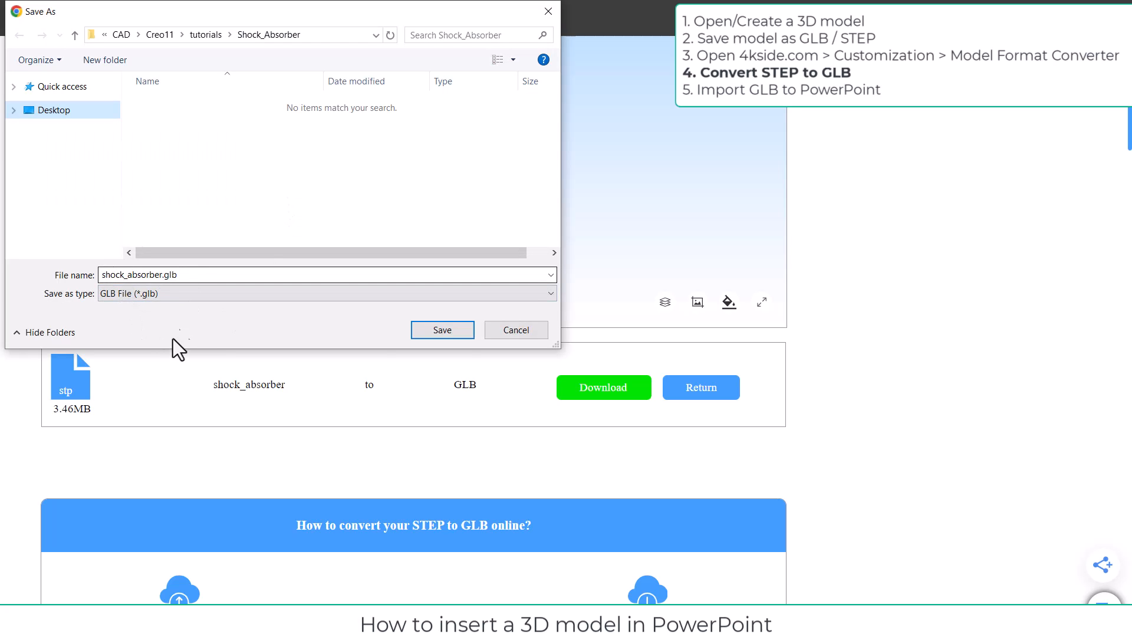
click(436, 332)
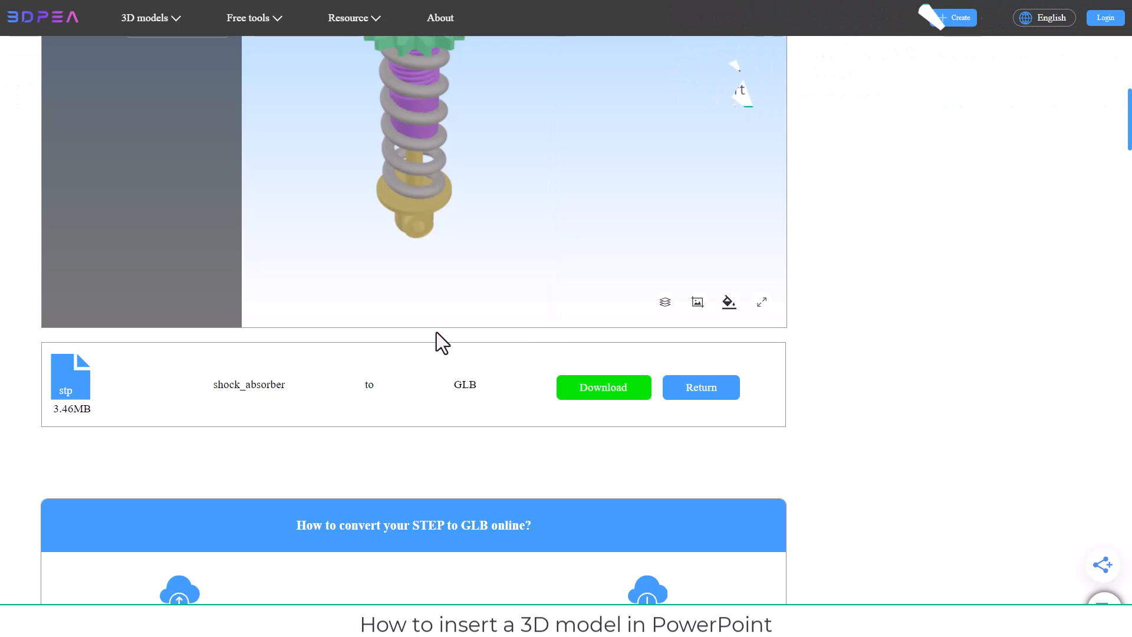